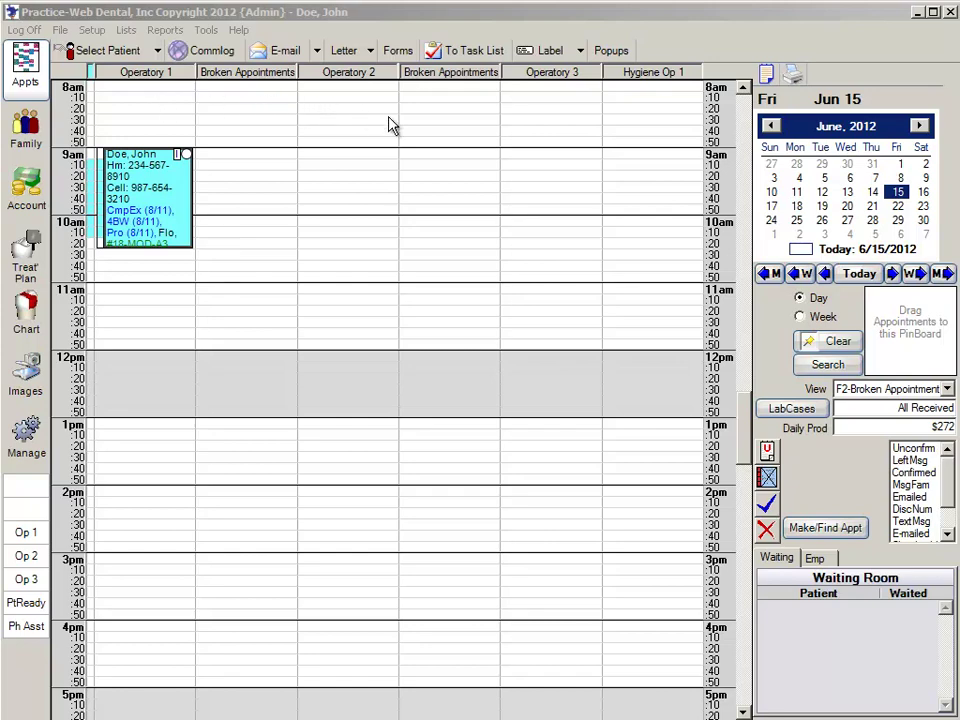
# Open the operatories setup and review the settings of Operatory 4
pyautogui.click(92, 31)
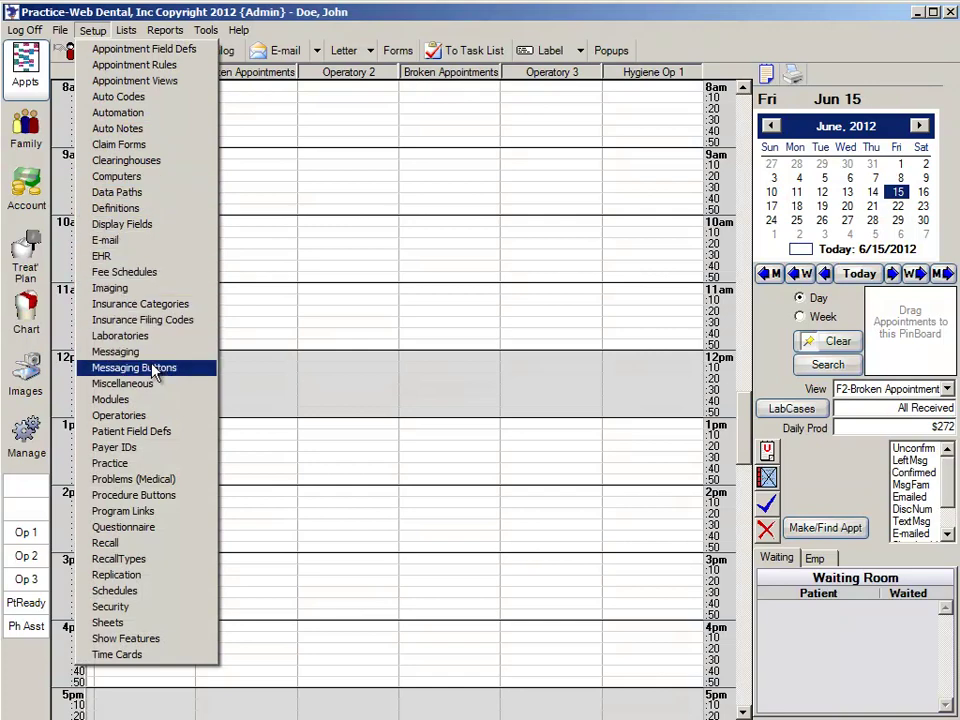
pyautogui.click(157, 425)
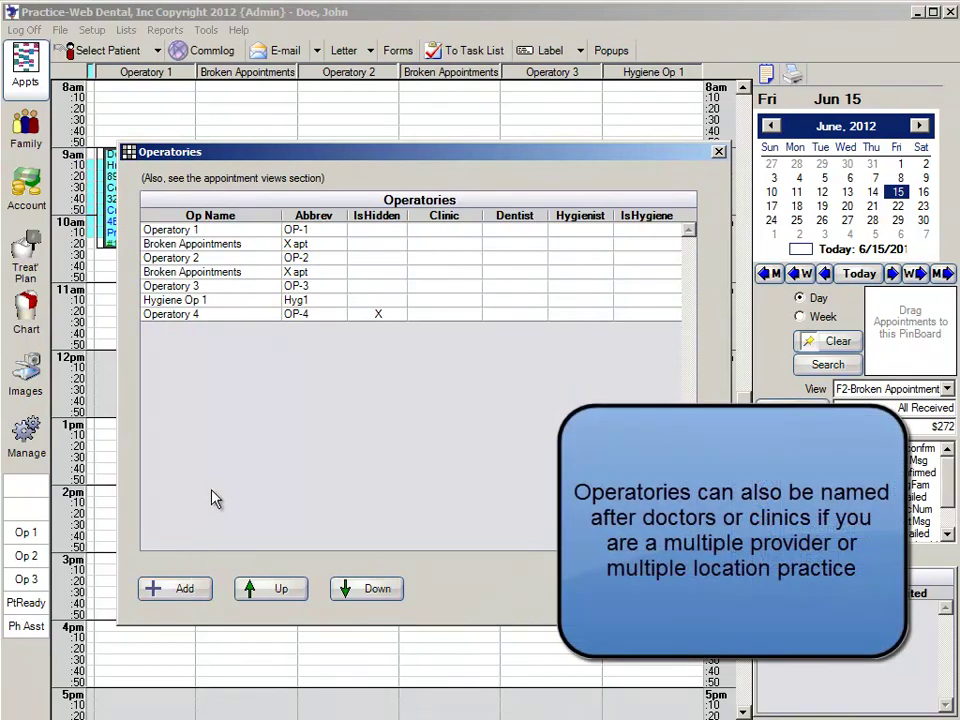
pyautogui.doubleClick(250, 314)
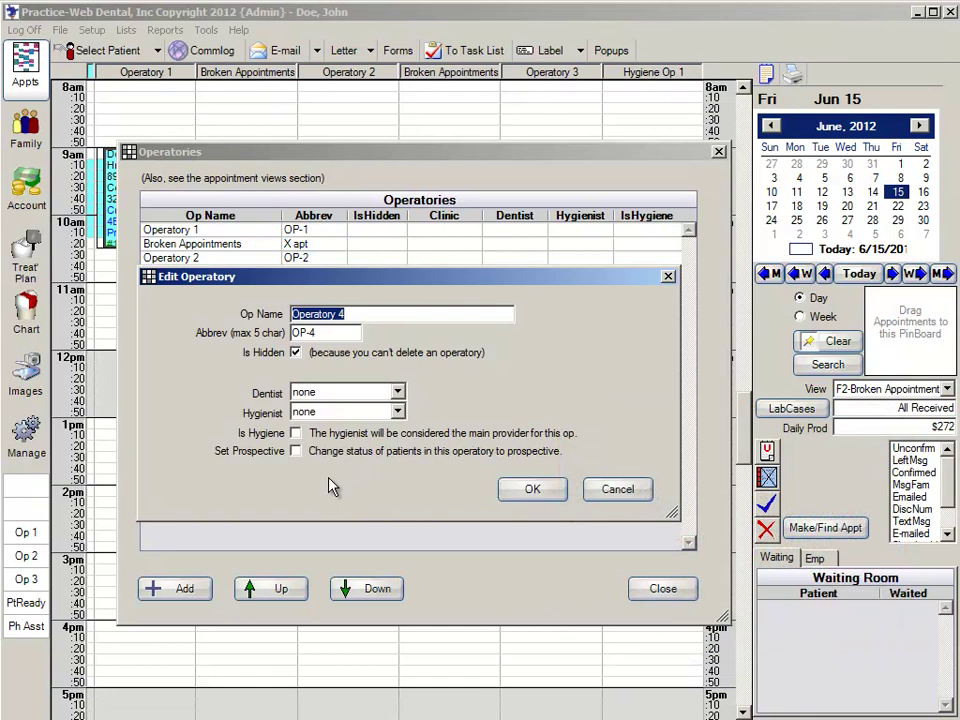
pyautogui.click(527, 489)
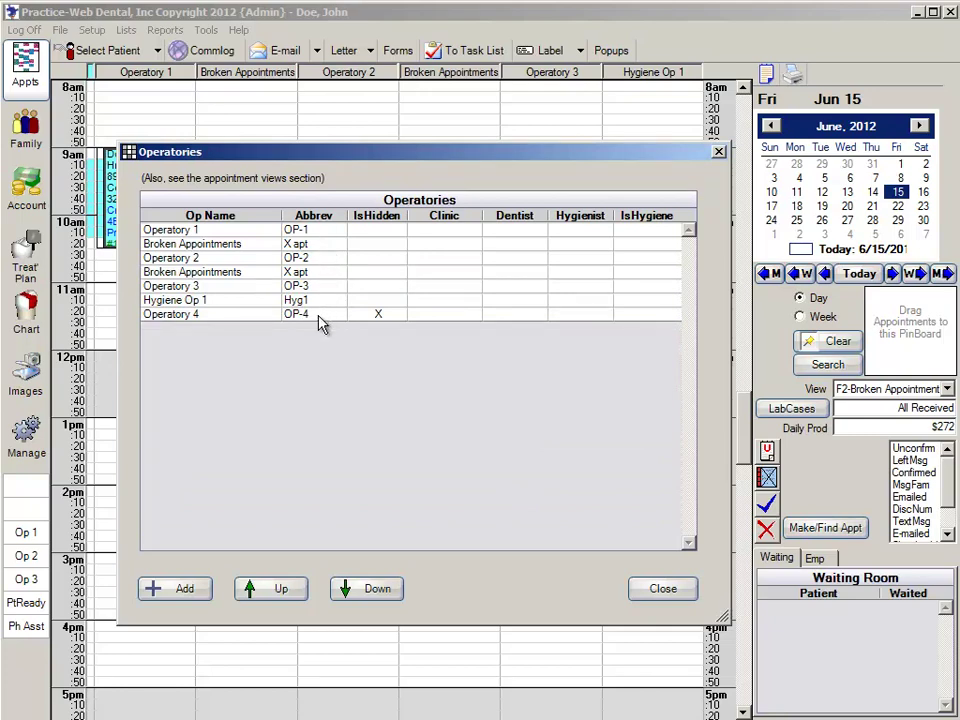
# Move Hygiene Op 1 above Operatory 3 in the operatories list and close the setup
pyautogui.click(239, 302)
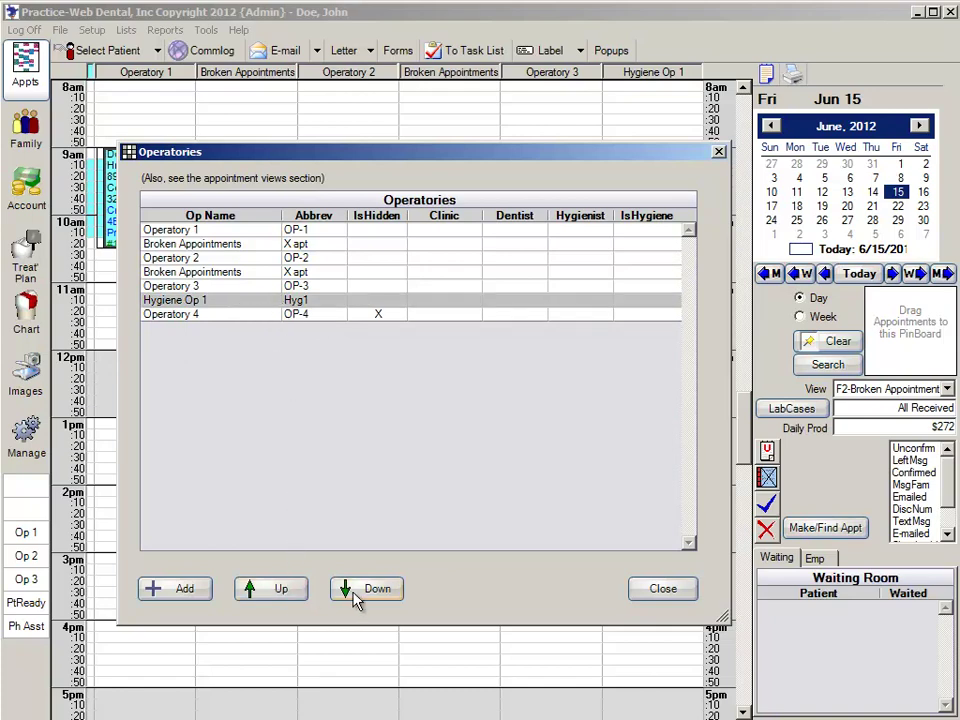
pyautogui.click(272, 592)
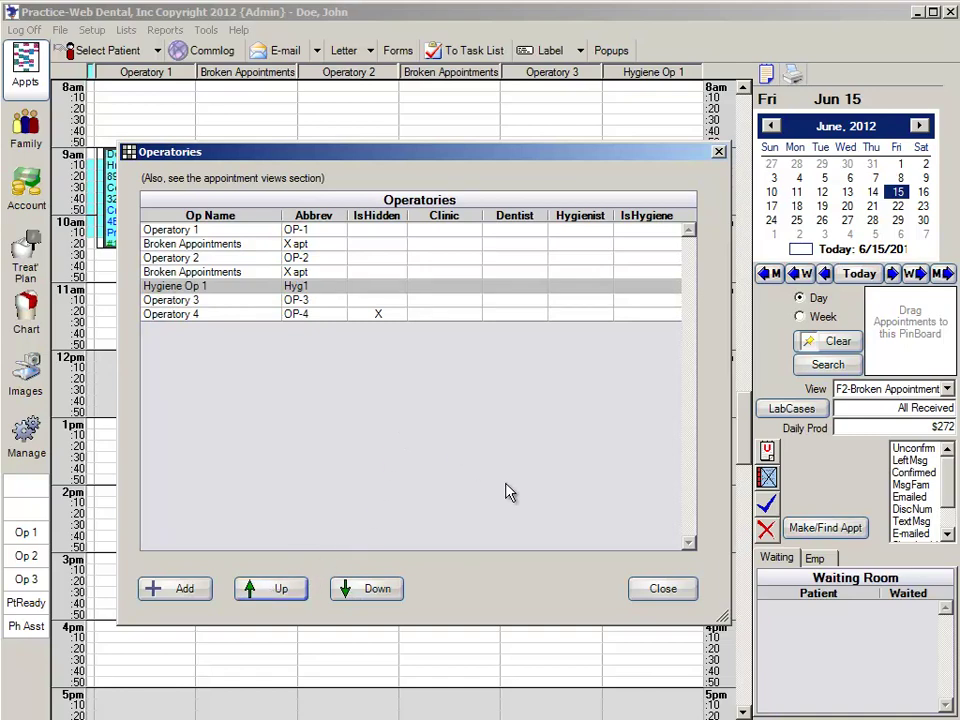
pyautogui.click(643, 590)
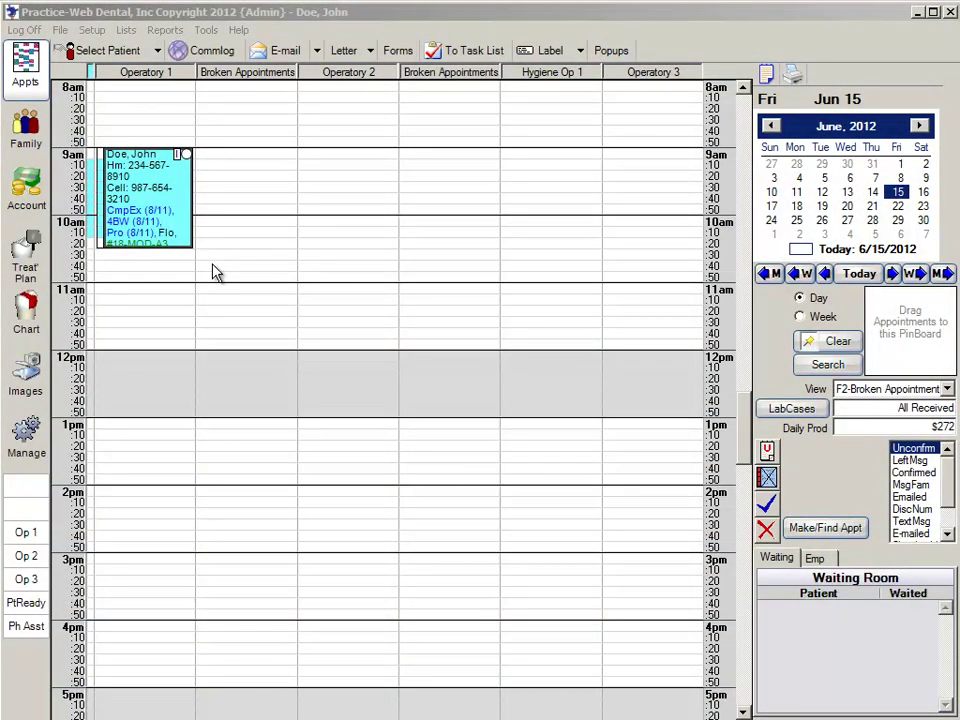
# Create a new appointment view and add the PatientNameF row to its main list
pyautogui.click(91, 31)
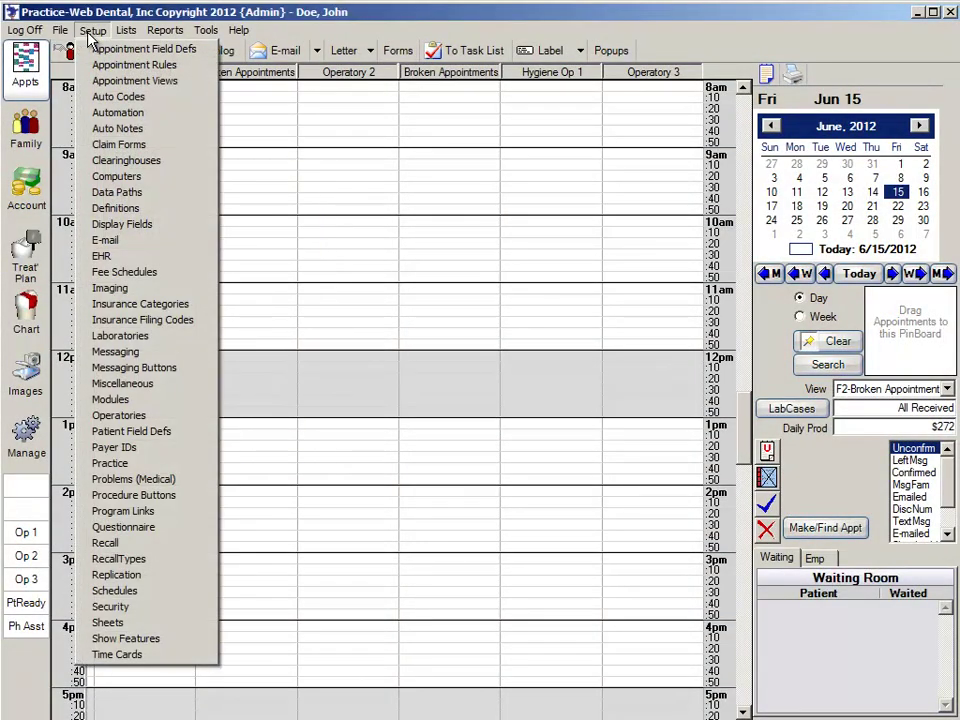
pyautogui.click(99, 86)
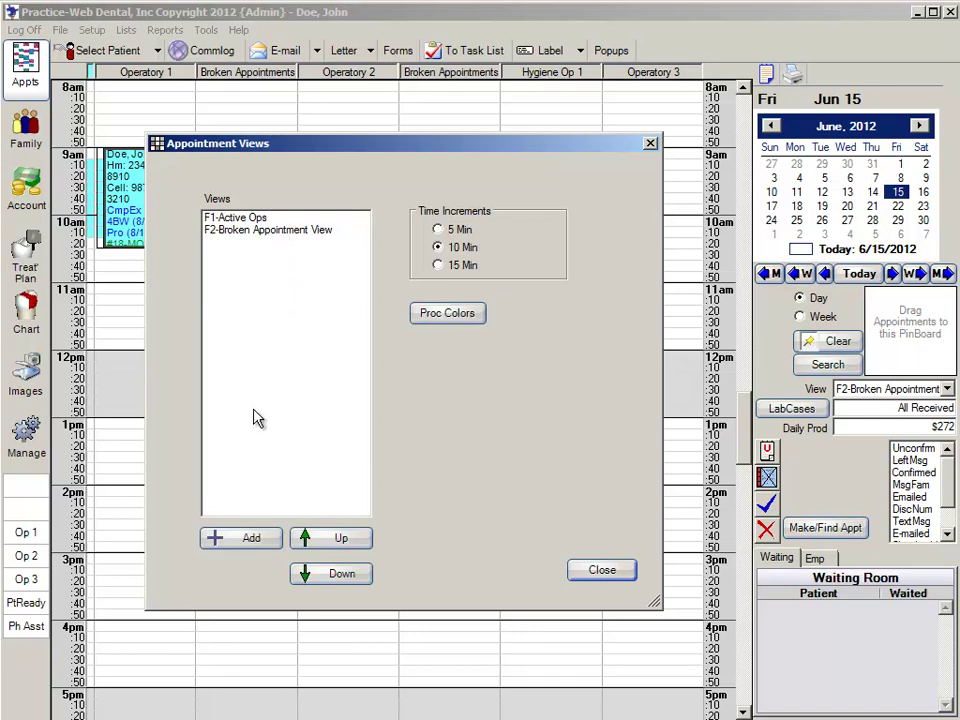
pyautogui.click(251, 539)
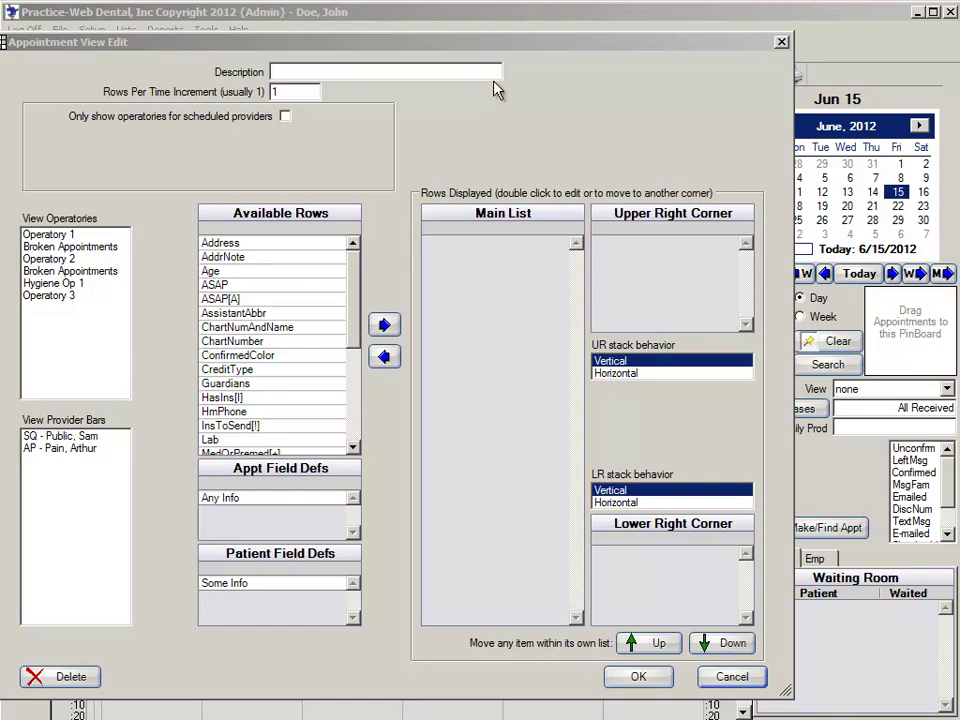
pyautogui.moveTo(497, 44)
pyautogui.mouseDown()
pyautogui.moveTo(497, 110)
pyautogui.moveTo(505, 55)
pyautogui.mouseUp()
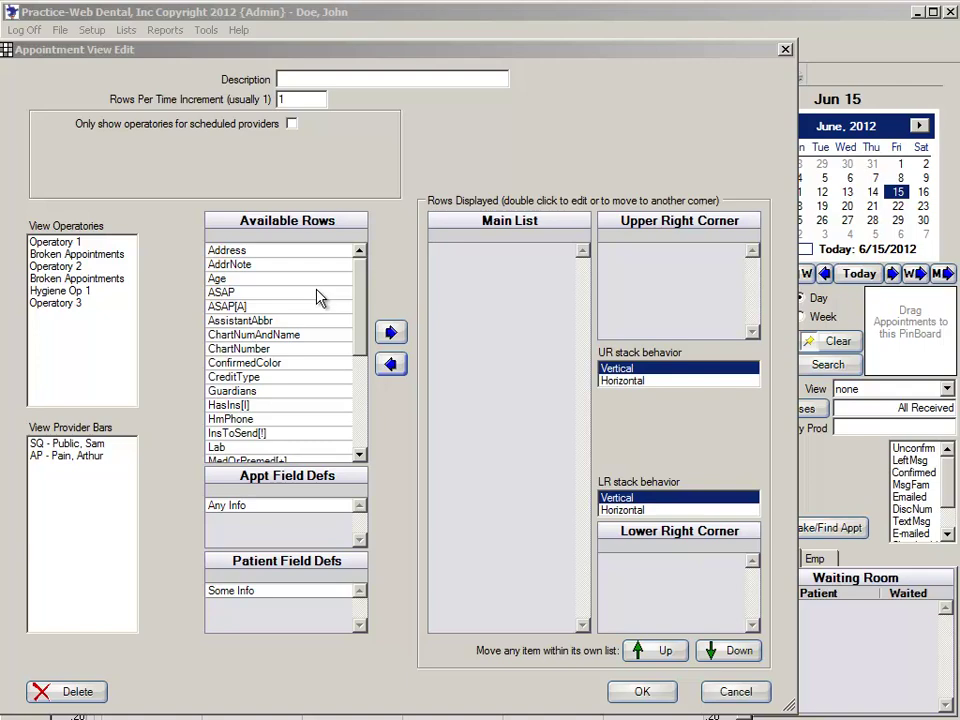
pyautogui.scroll(-5, 300, 340)
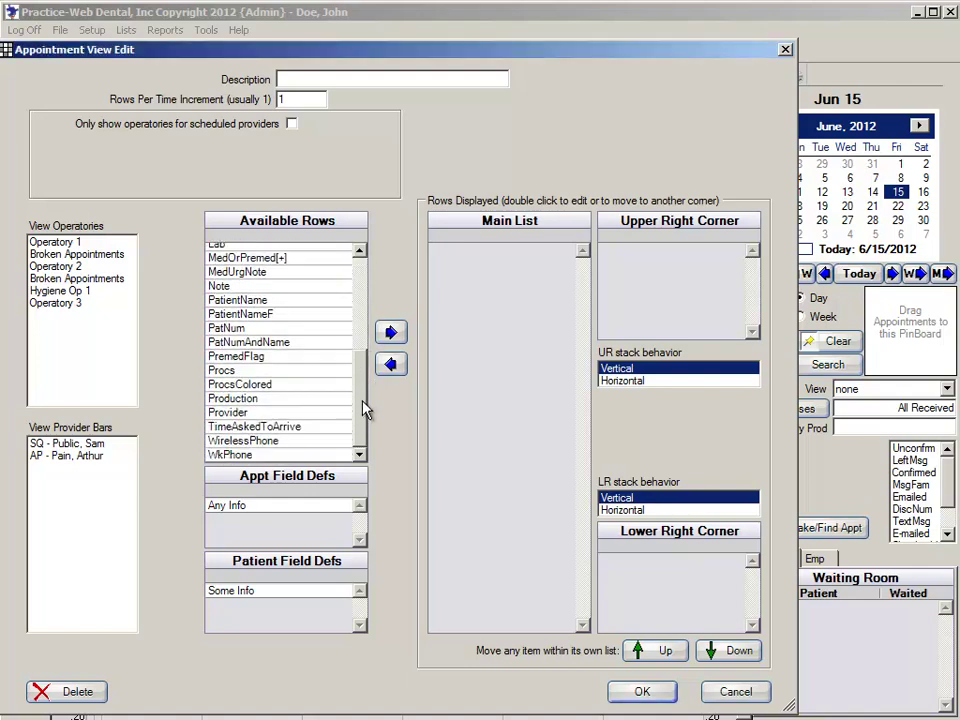
pyautogui.click(268, 314)
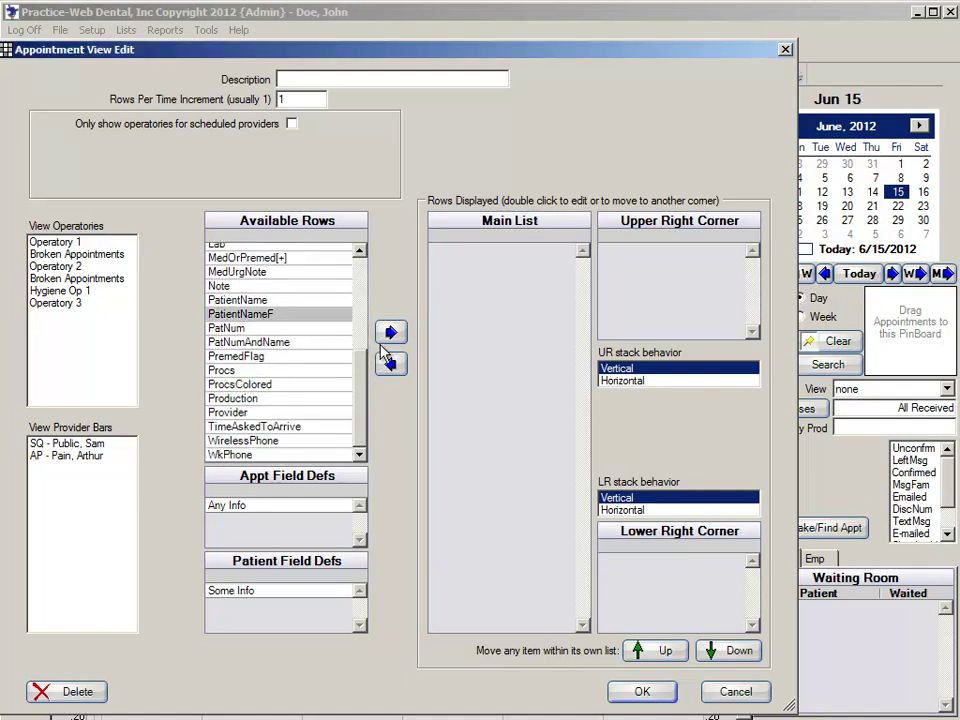
pyautogui.click(391, 333)
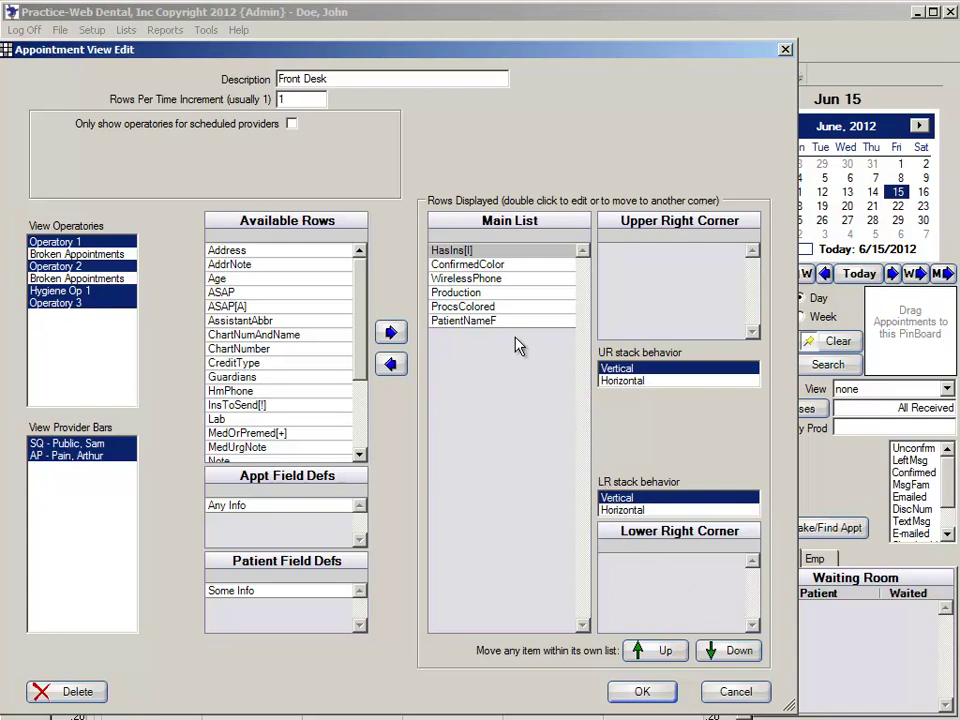
# Set the alignment of the HasIns[I] row to UR and close the appointment view editor
pyautogui.doubleClick(512, 258)
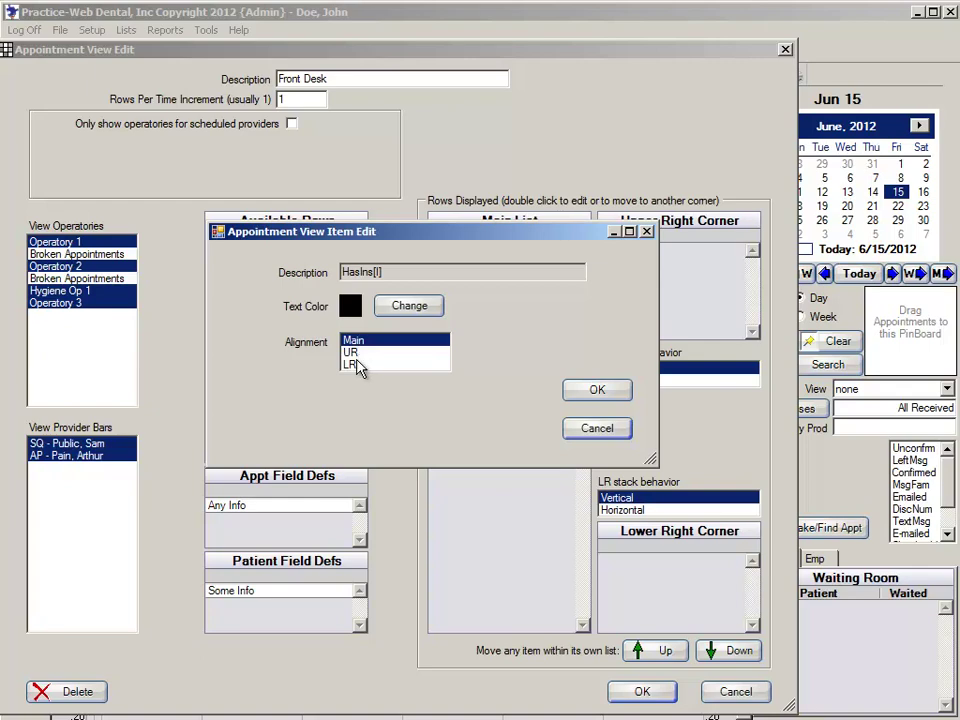
pyautogui.click(350, 353)
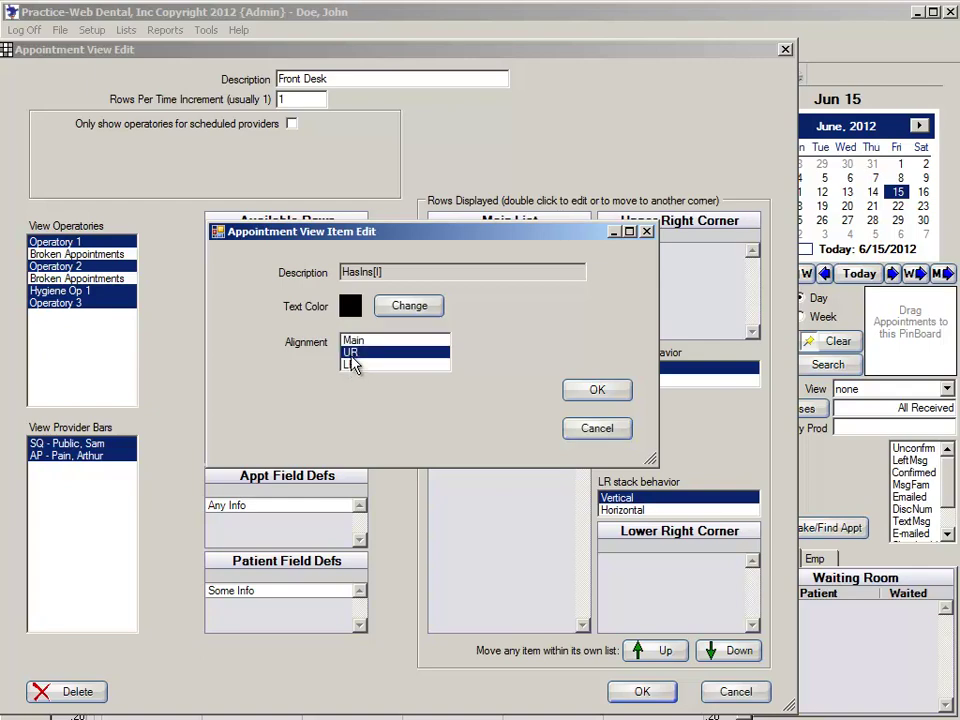
pyautogui.click(598, 391)
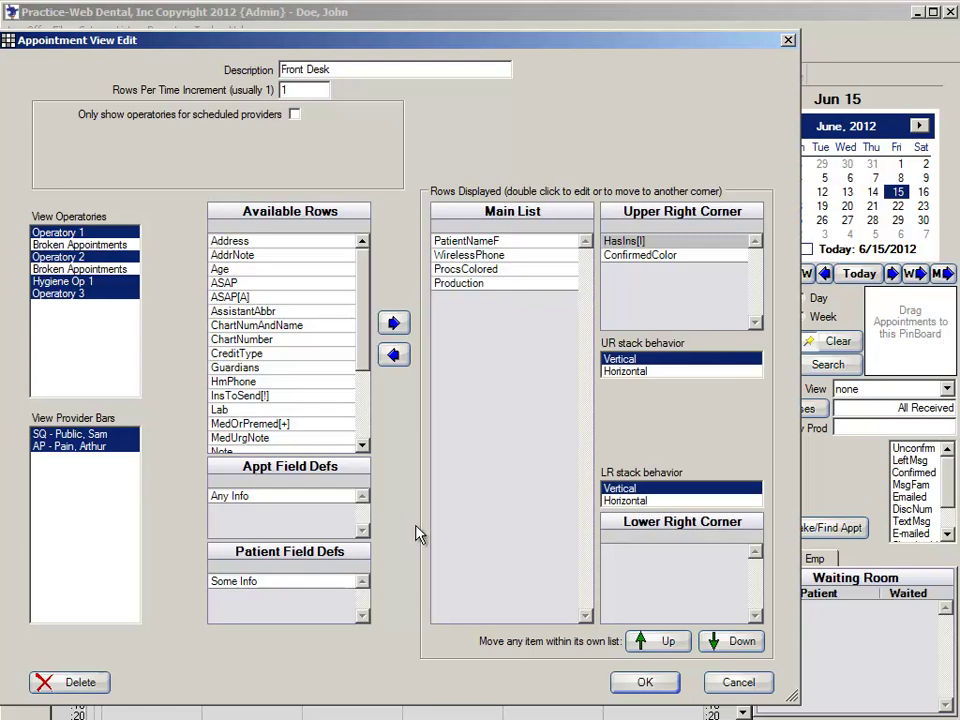
pyautogui.click(739, 681)
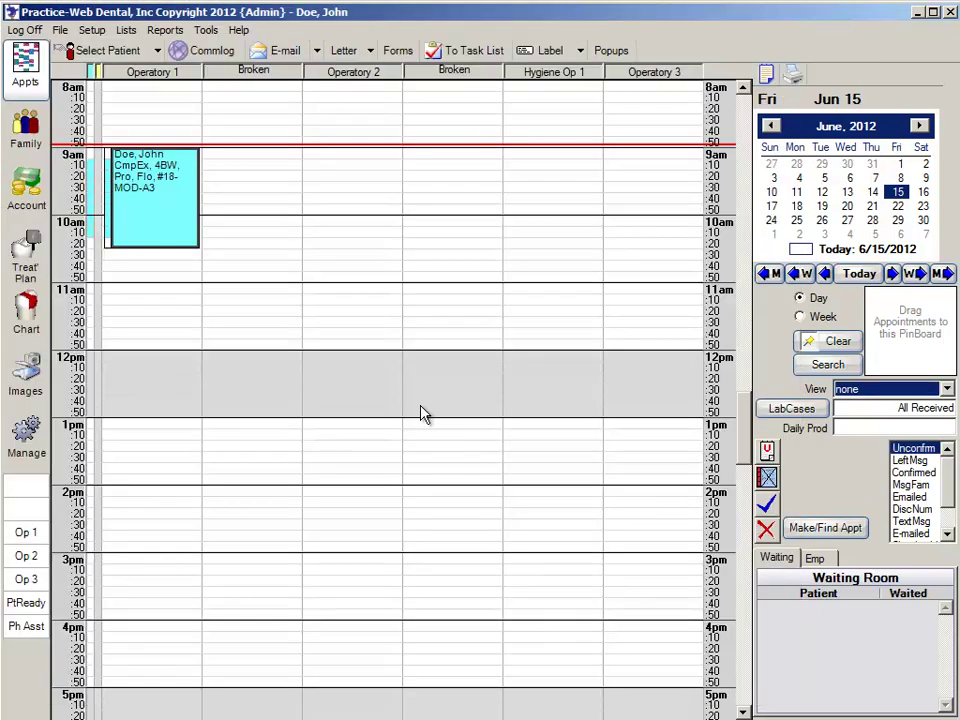
# Add an appointment field definition named "Insurance carrier"
pyautogui.click(92, 30)
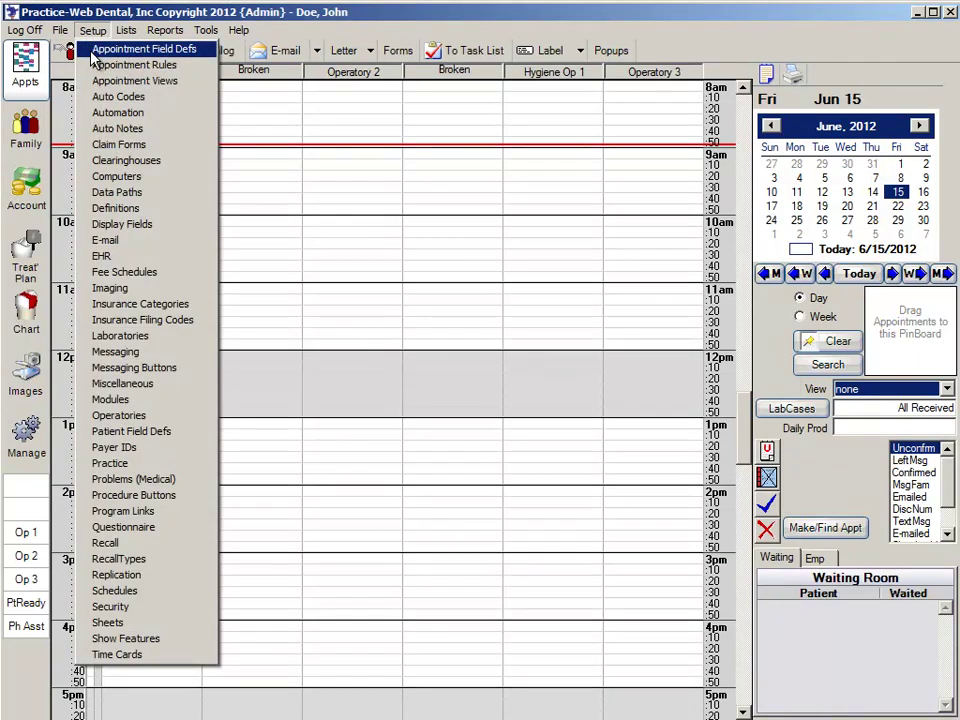
pyautogui.click(92, 52)
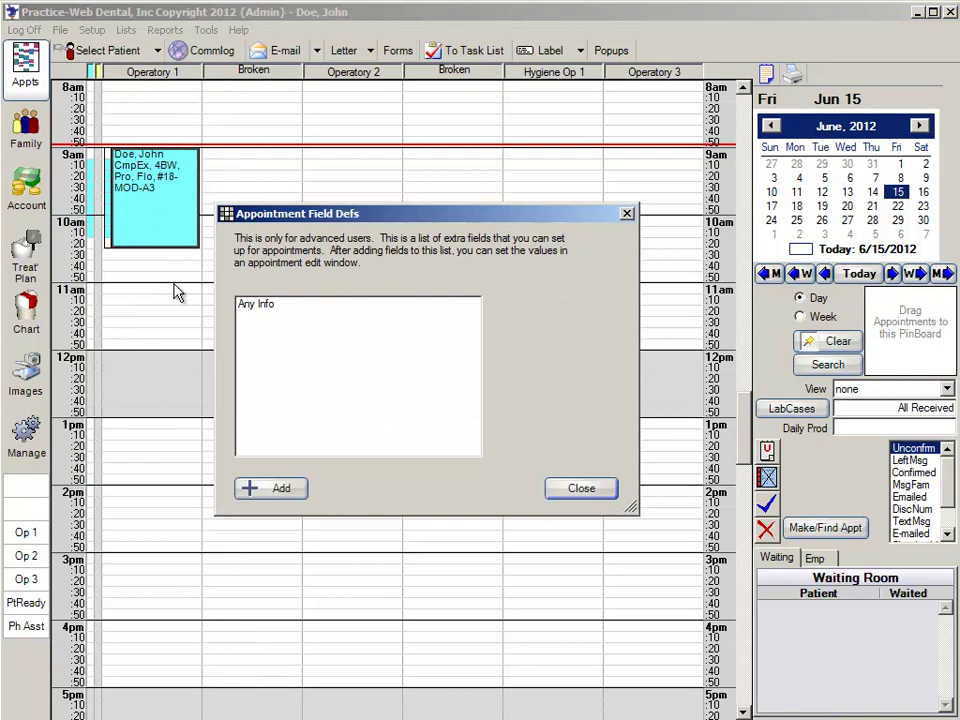
pyautogui.click(283, 493)
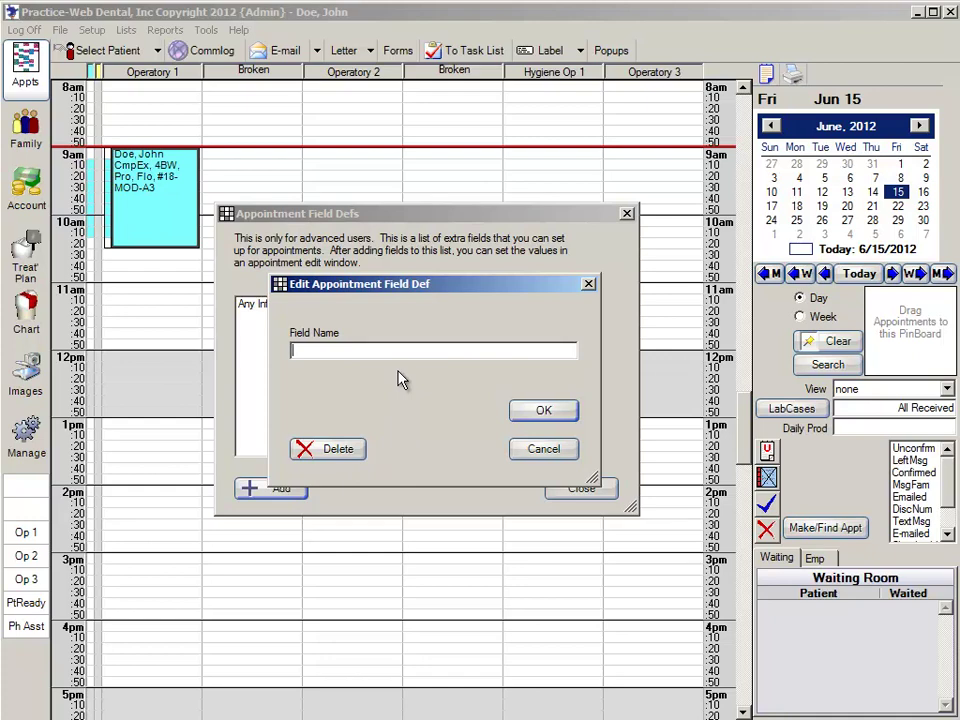
pyautogui.write('Insurance carrier')
pyautogui.click(536, 414)
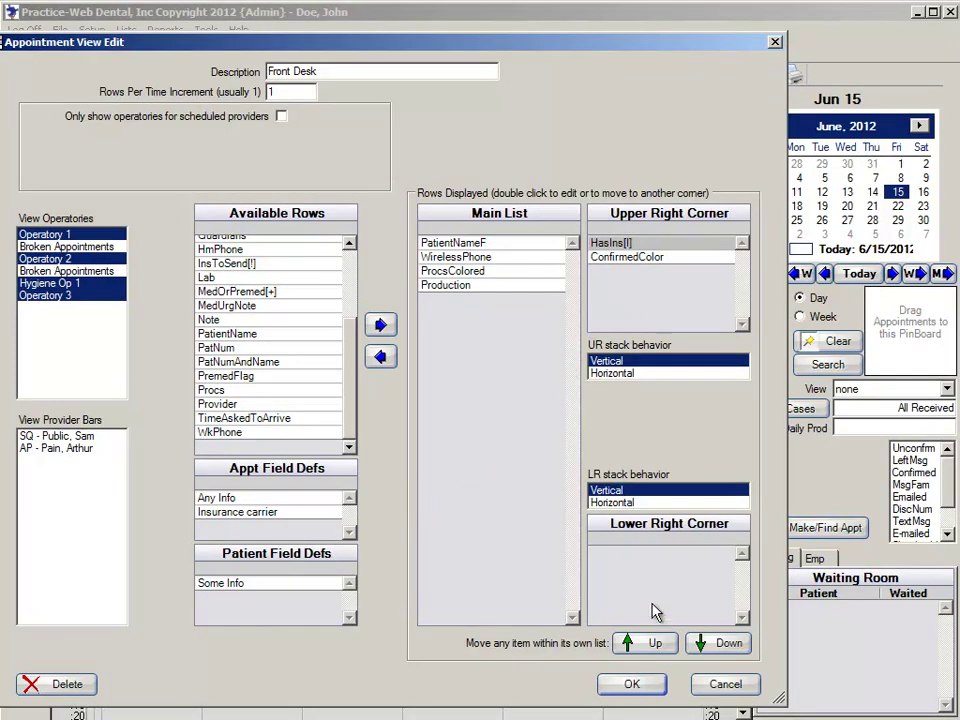
# Add the Any Info appointment field to the Front Desk view's displayed rows and set its alignment to UR
pyautogui.click(297, 502)
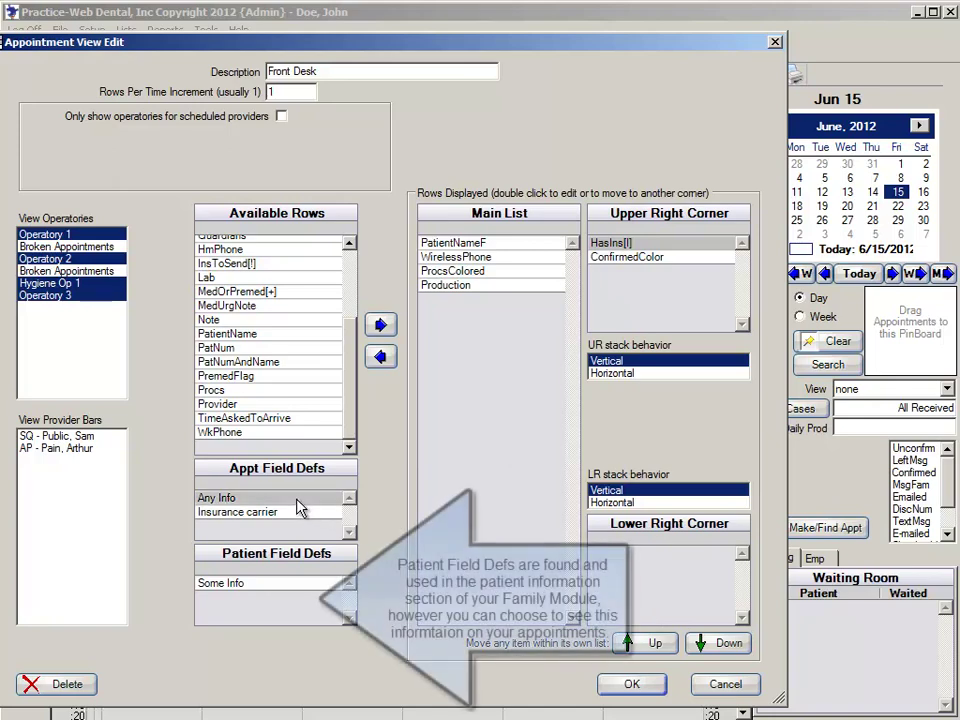
pyautogui.click(381, 326)
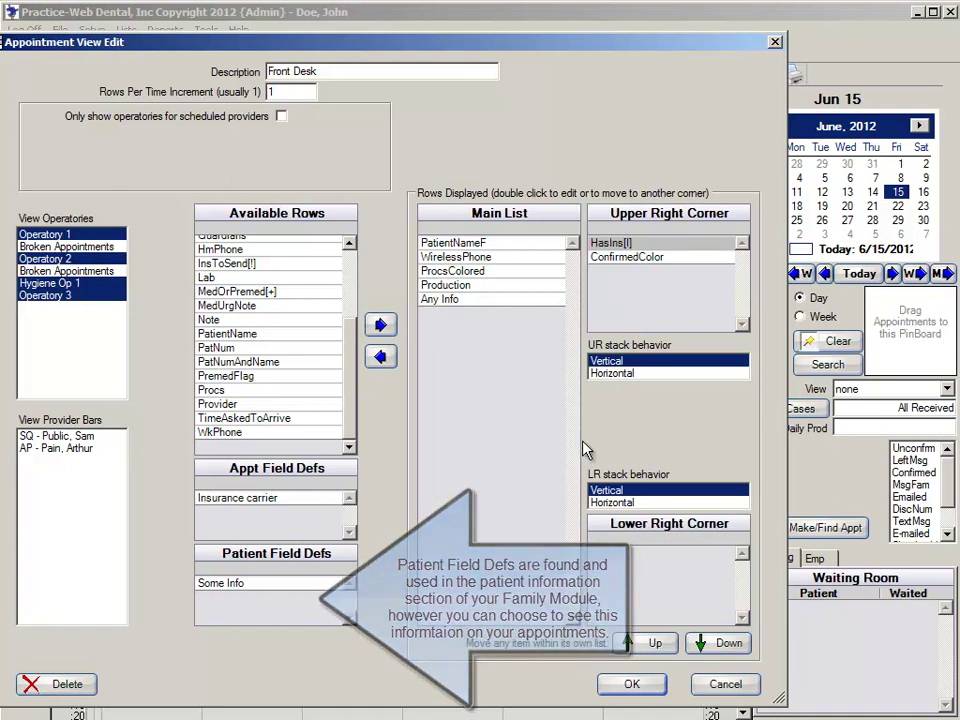
pyautogui.doubleClick(464, 302)
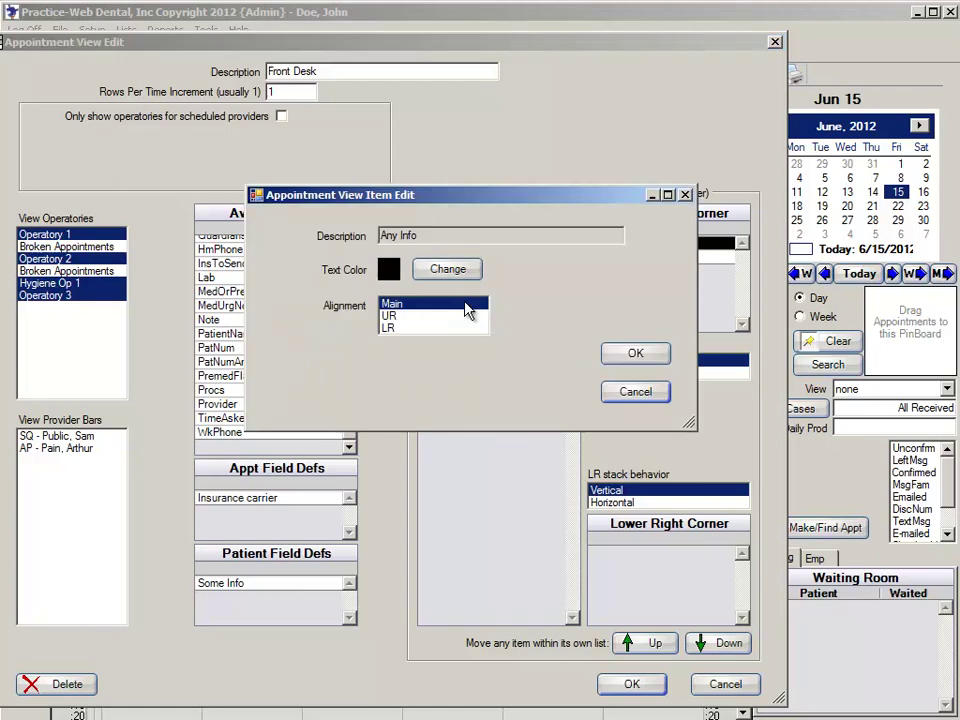
pyautogui.click(392, 316)
pyautogui.click(628, 352)
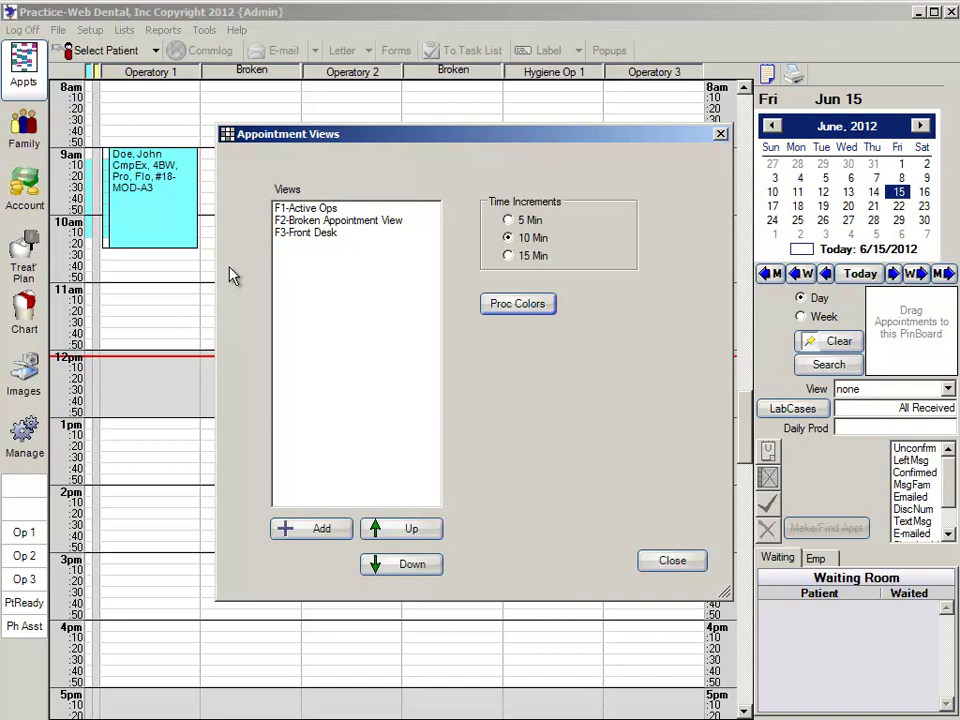
# Examine the procedure appointment color settings, including the code range and text color options for a new entry, without adding one
pyautogui.click(520, 305)
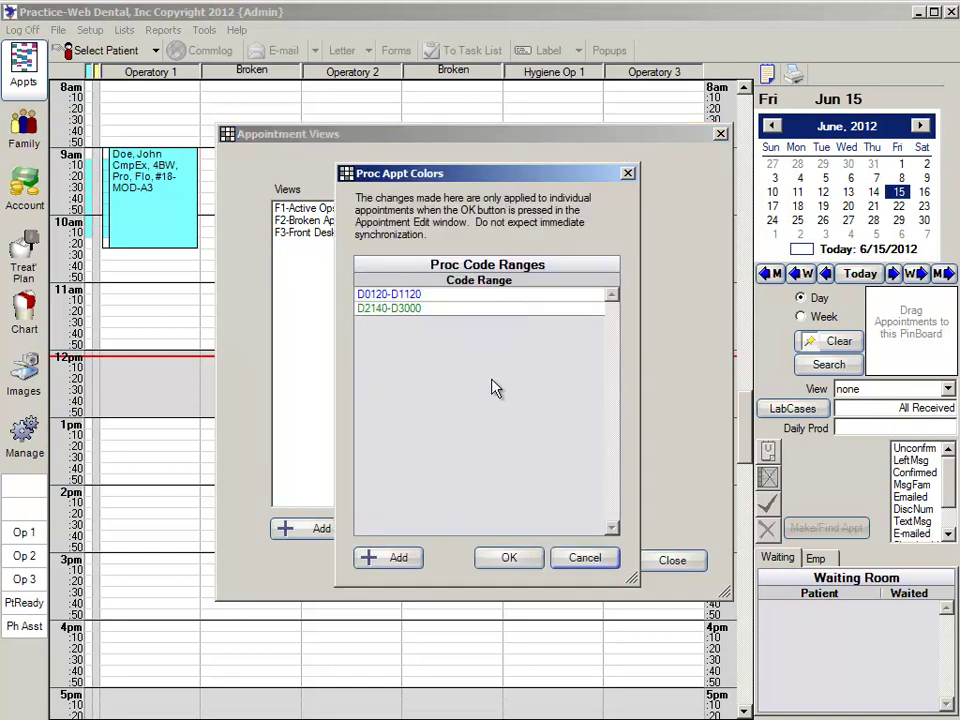
pyautogui.click(395, 558)
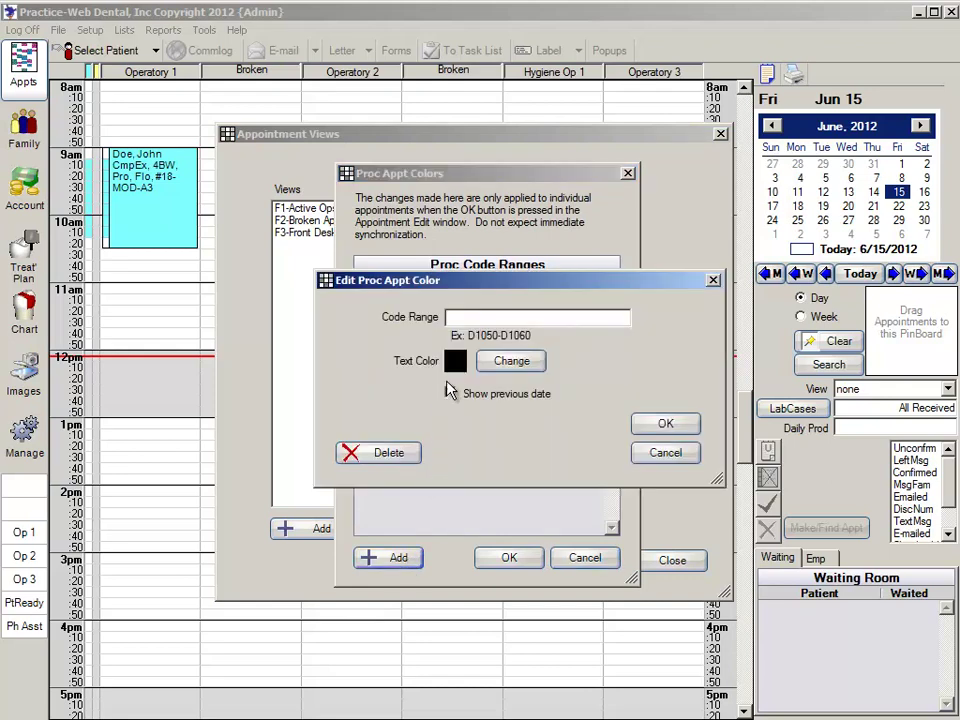
pyautogui.click(529, 362)
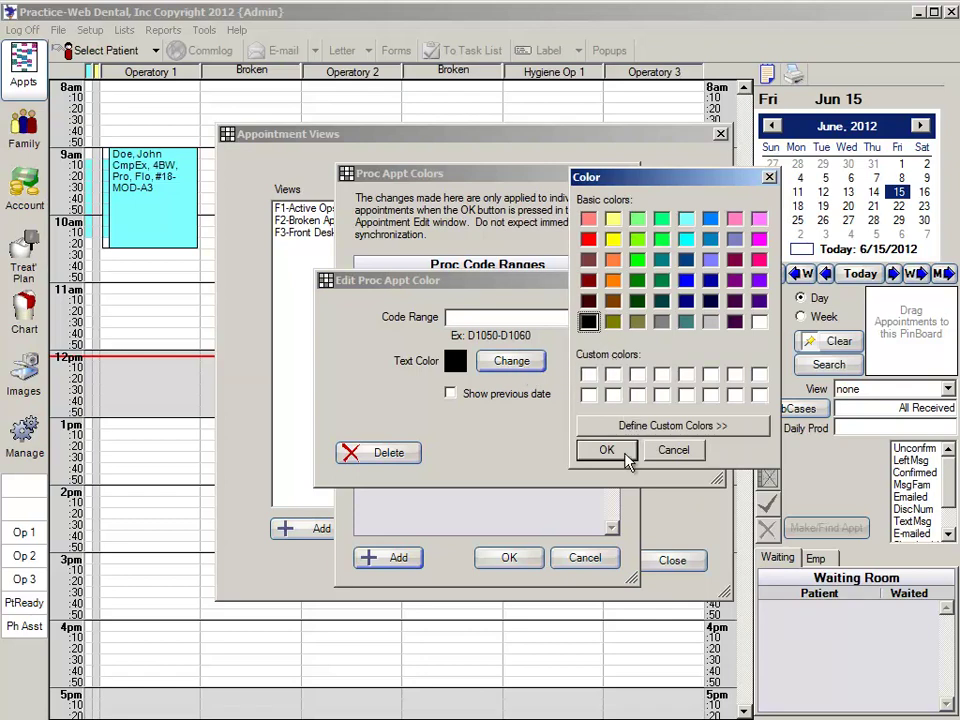
pyautogui.click(660, 456)
pyautogui.click(660, 457)
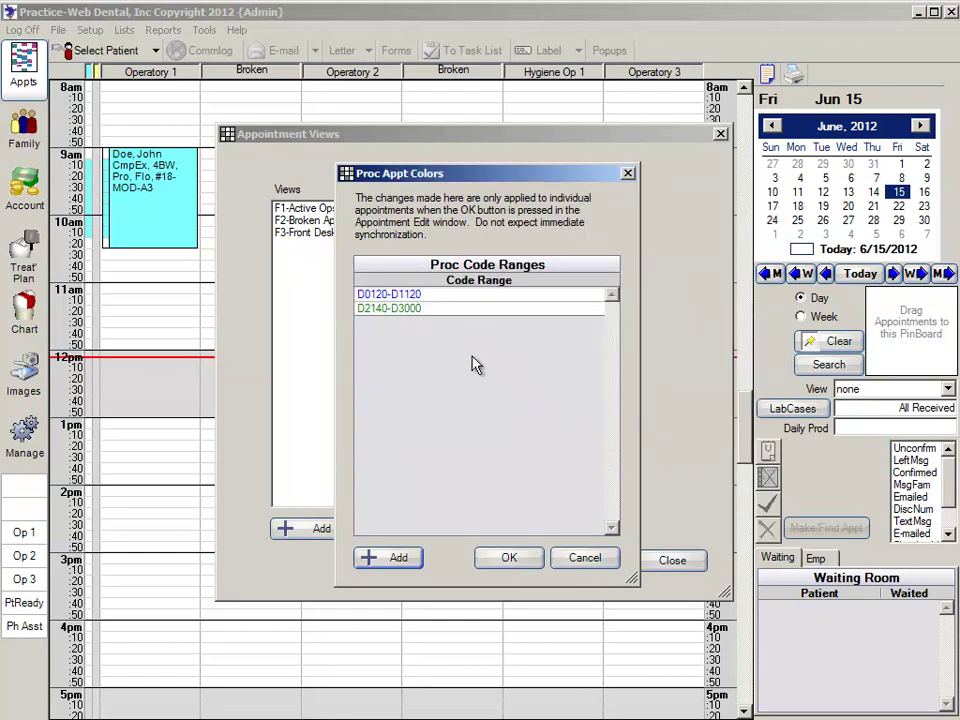
pyautogui.click(507, 562)
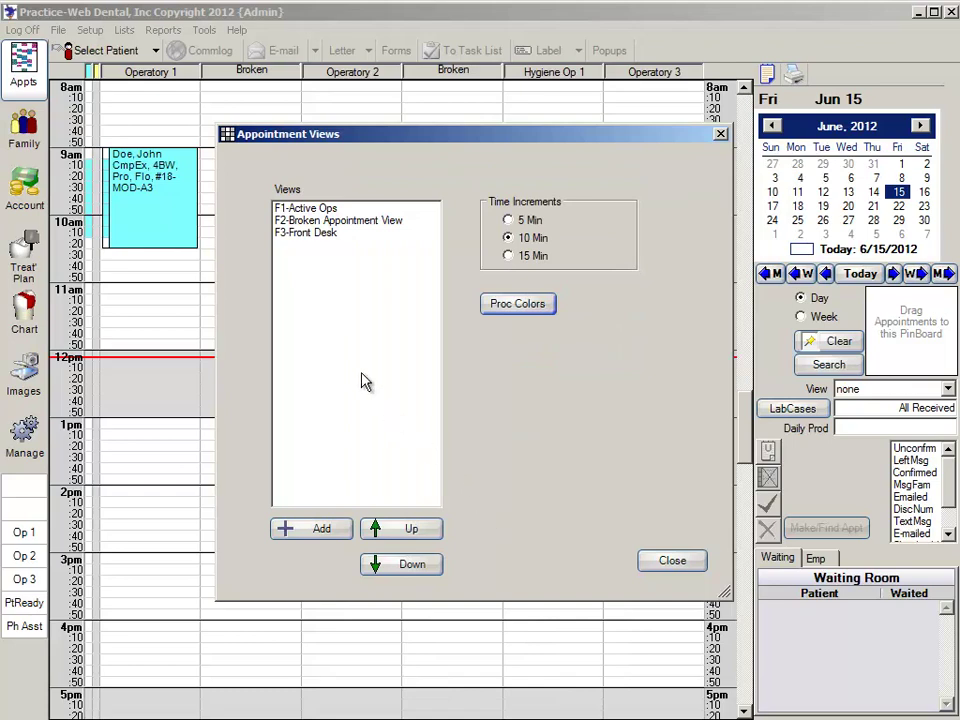
# Check the Front Desk view's settings and display the appointment schedule with the F3-Front Desk view
pyautogui.doubleClick(300, 233)
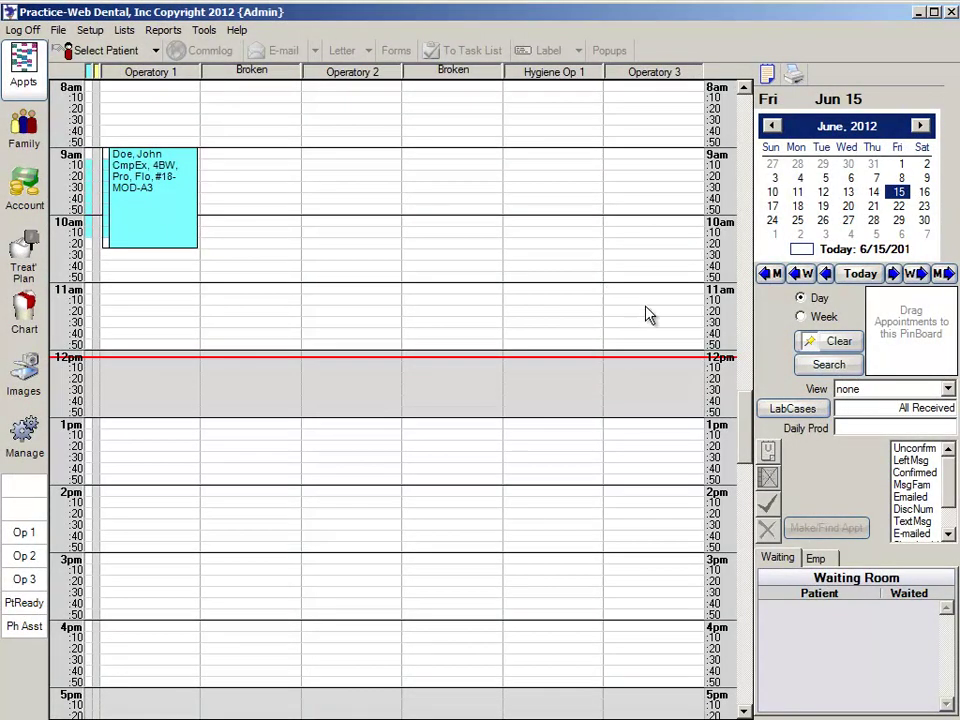
pyautogui.click(948, 391)
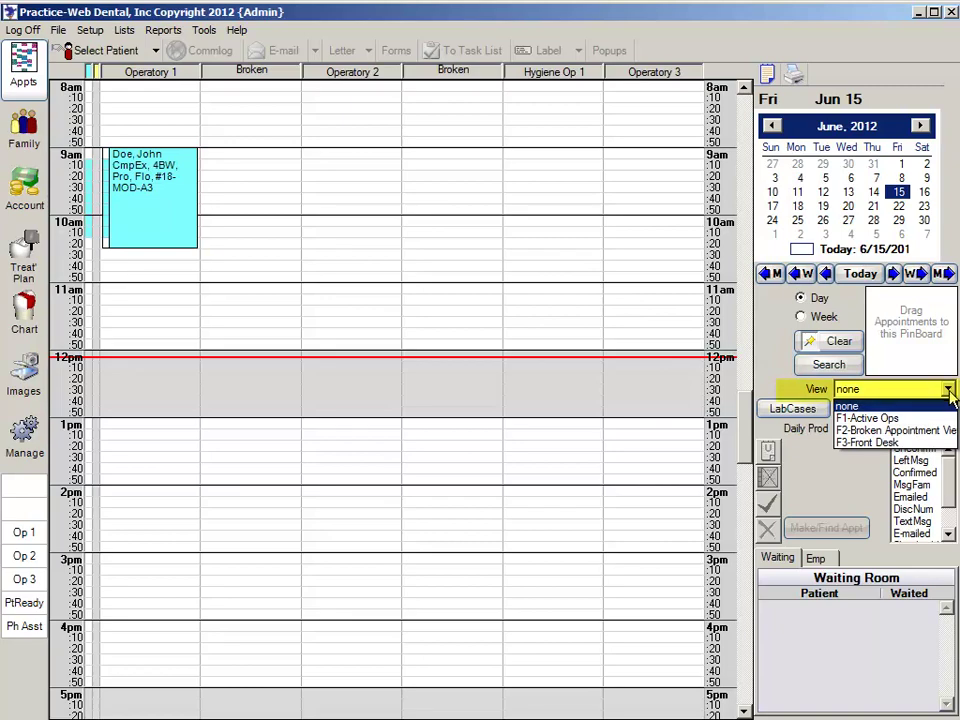
pyautogui.click(919, 443)
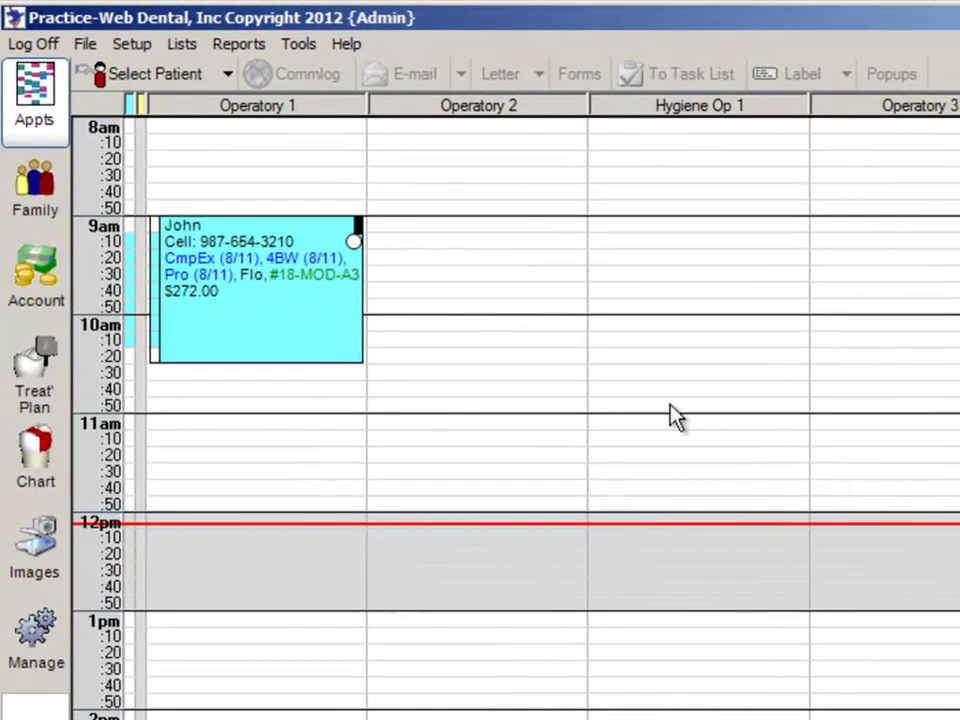